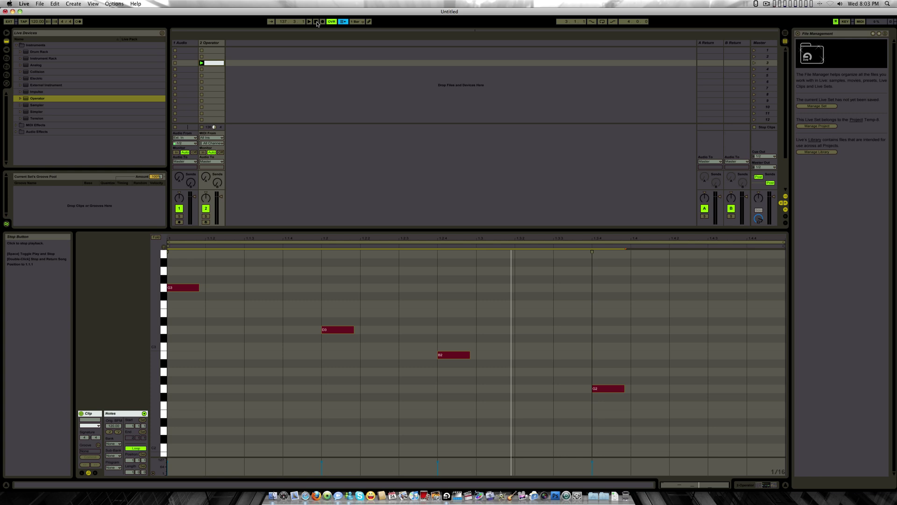
- Open the Live manual and search it for "reverse midi"
click(134, 4)
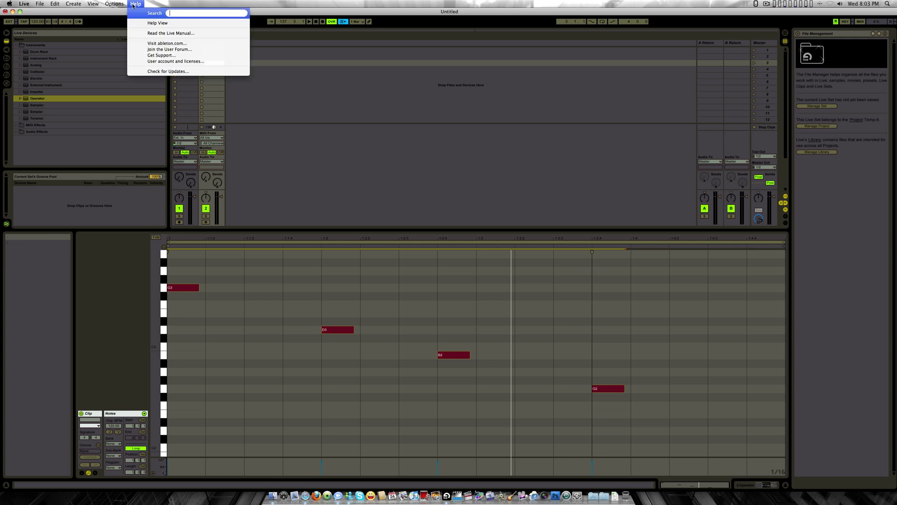
click(154, 34)
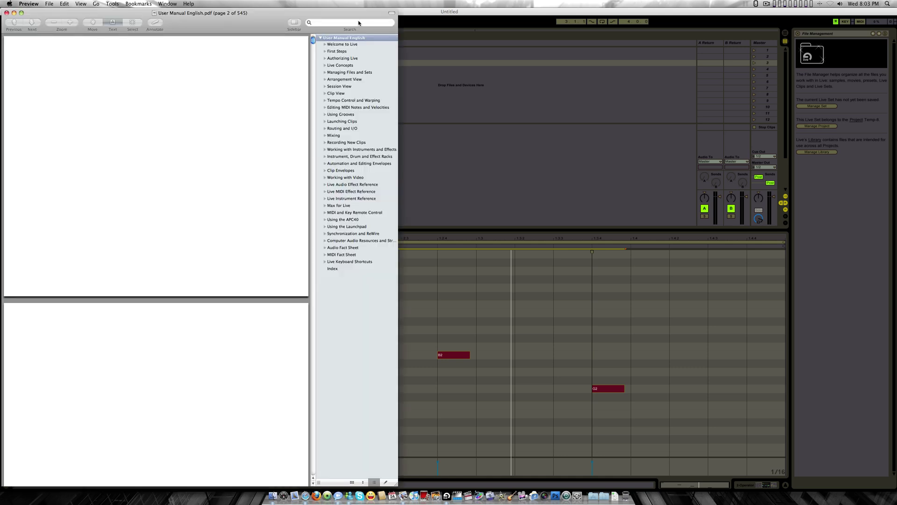
click(356, 22)
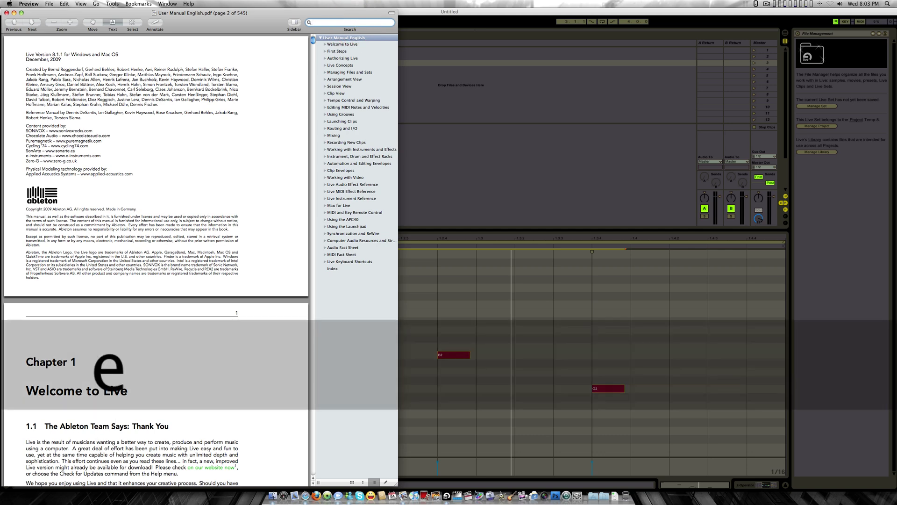
text(reverse)
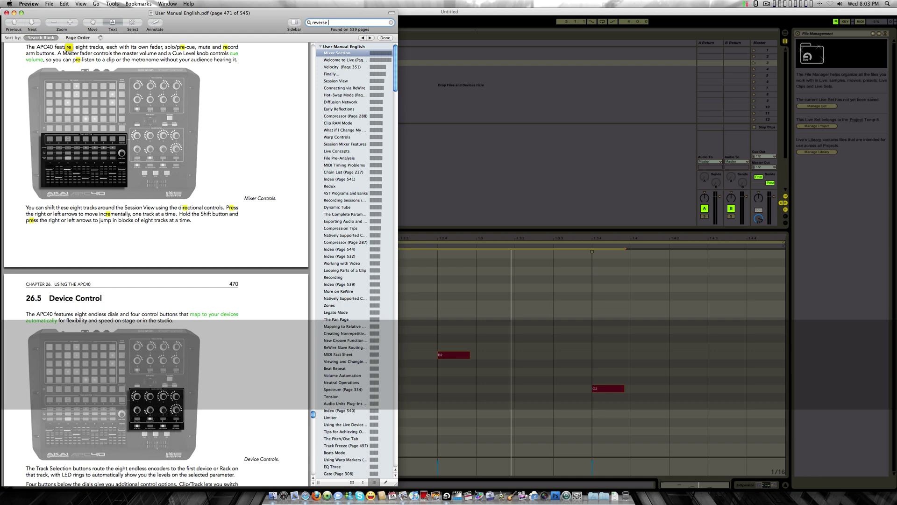
text( ñm)
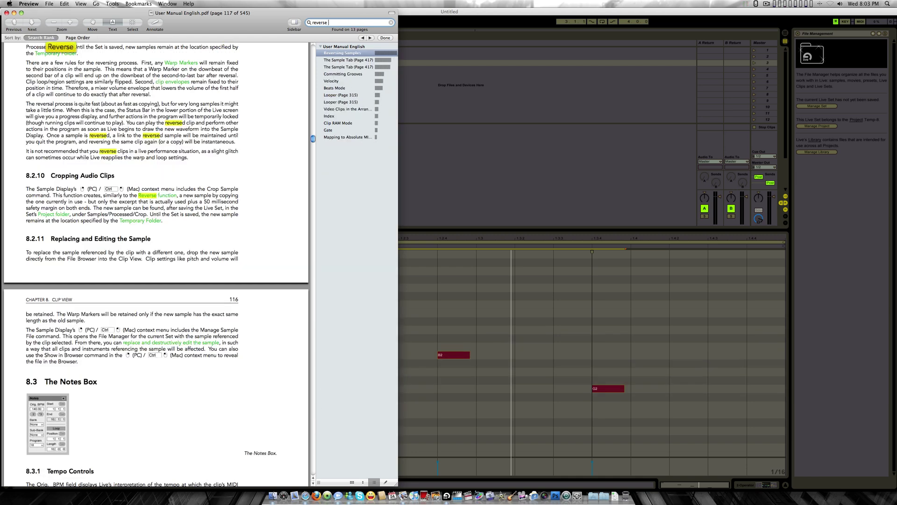
text( midi)
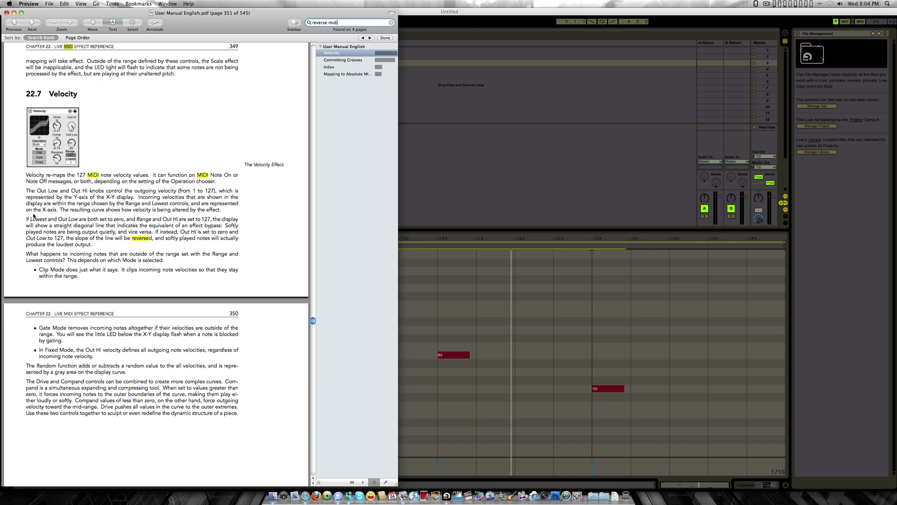
- Look through the MIDI effect reference pages around the Velocity section, and close the manual
scroll(43, 245, down, 5)
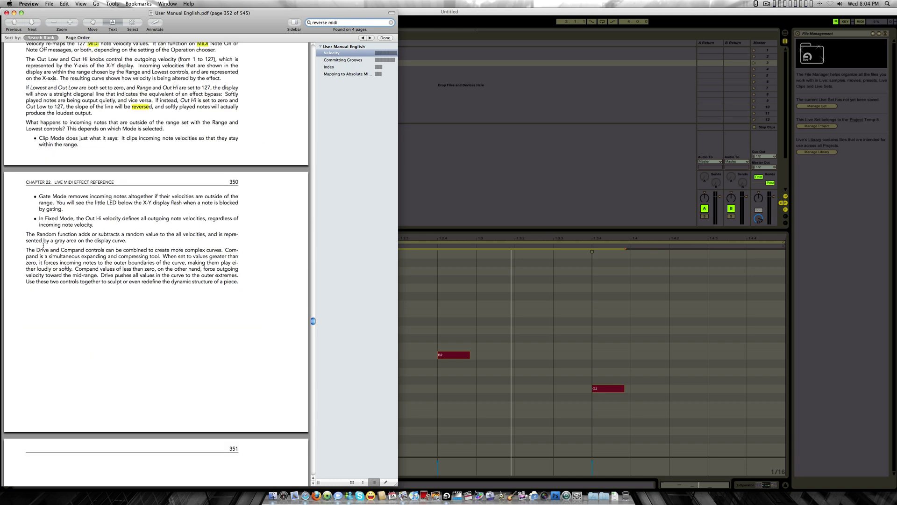
scroll(43, 245, up, 10)
scroll(43, 245, up, 20)
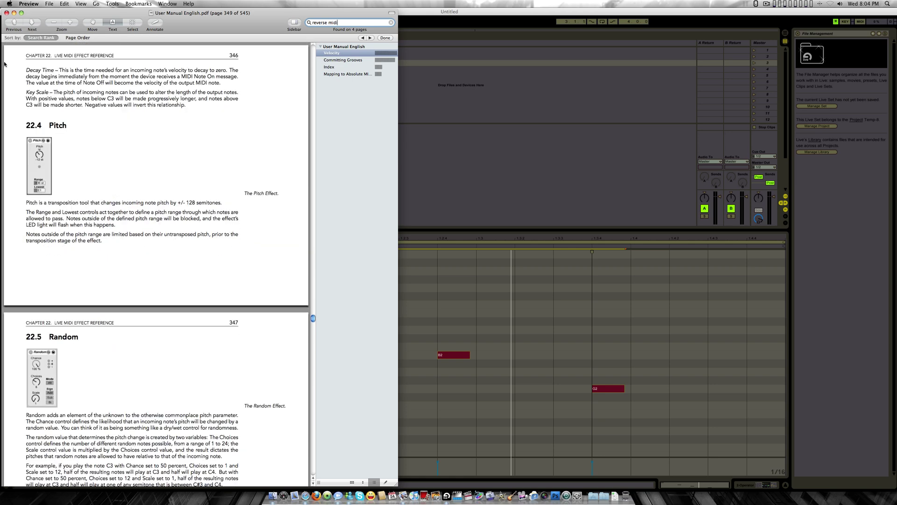
scroll(4, 64, up, 10)
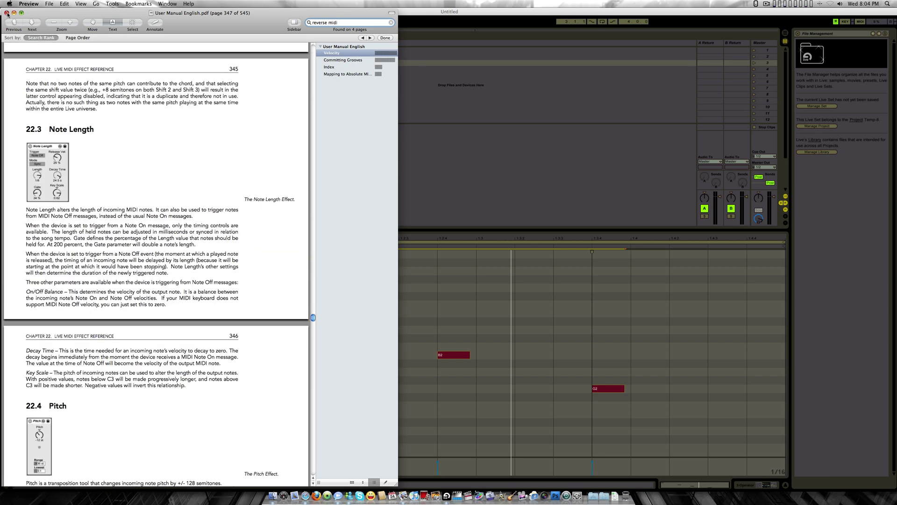
click(7, 12)
key(super+w)
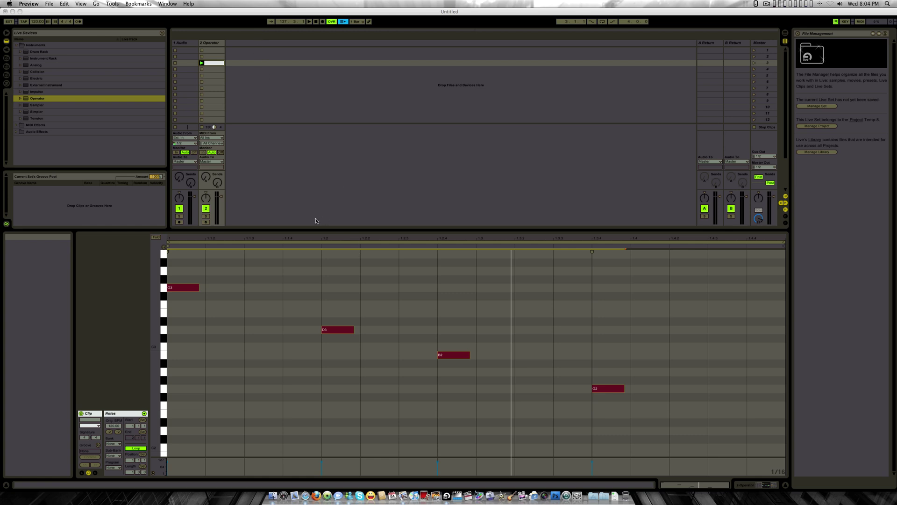
- Play the existing clip in slot 3 of the Operator track to hear its descending notes
click(202, 63)
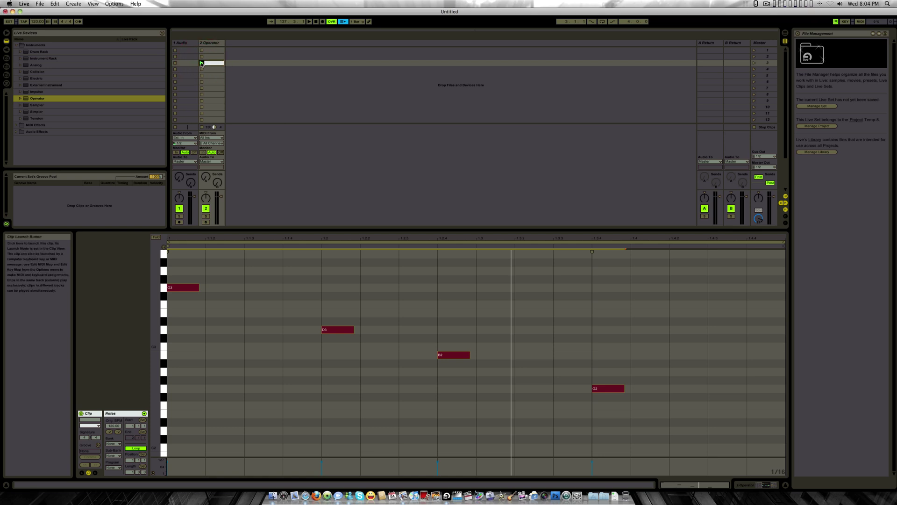
click(202, 64)
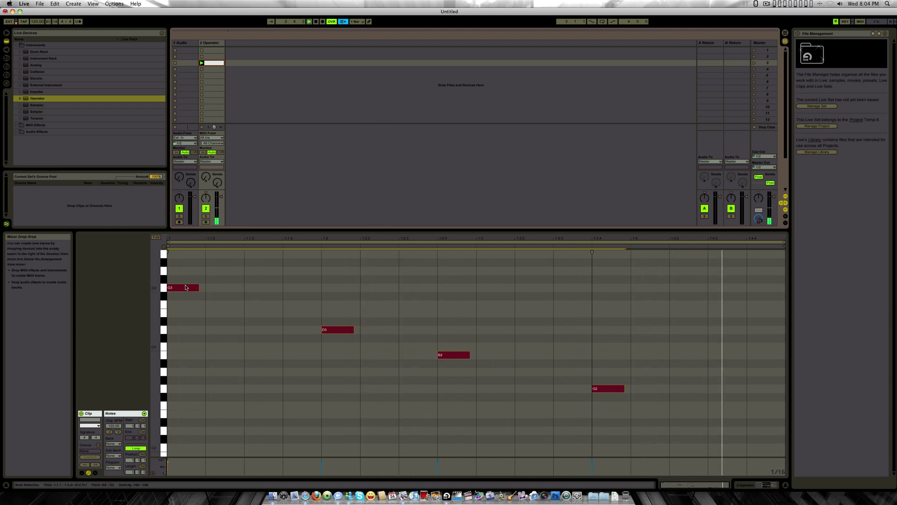
drag(163, 267, 180, 354)
- Create an empty MIDI clip in slot 4 of the Operator track and launch it
click(209, 69)
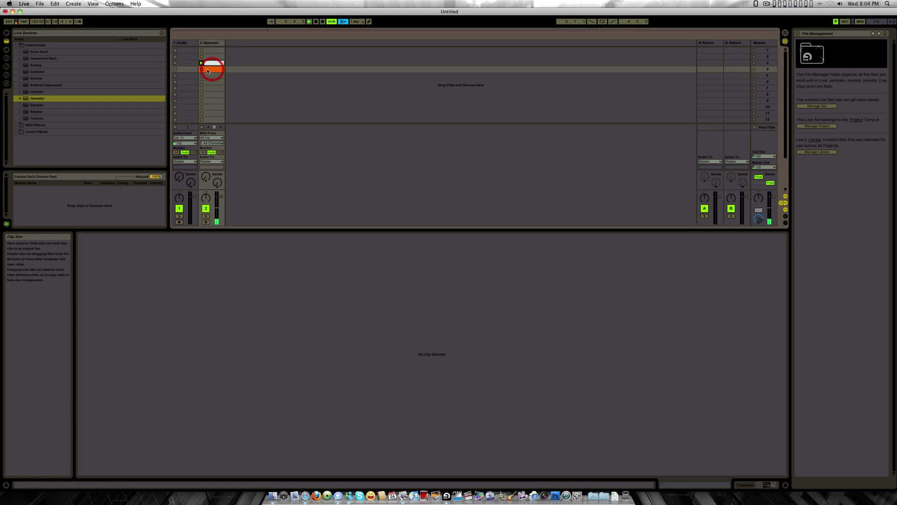
double_click(207, 70)
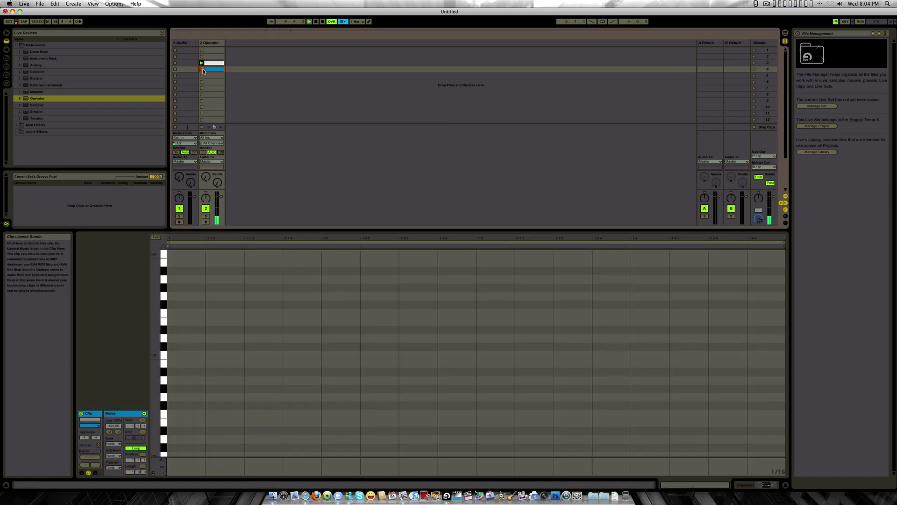
scroll(203, 71, down, 2)
- Add four sixteenth notes to the new clip: G2 on beat 1, B2 on beat 2, E3 on beat 3 and G2 on beat 4
click(193, 398)
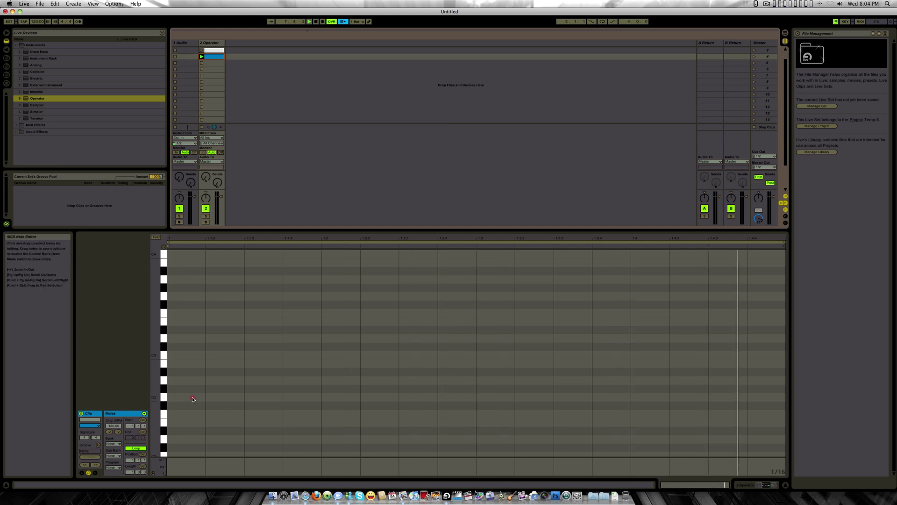
double_click(192, 398)
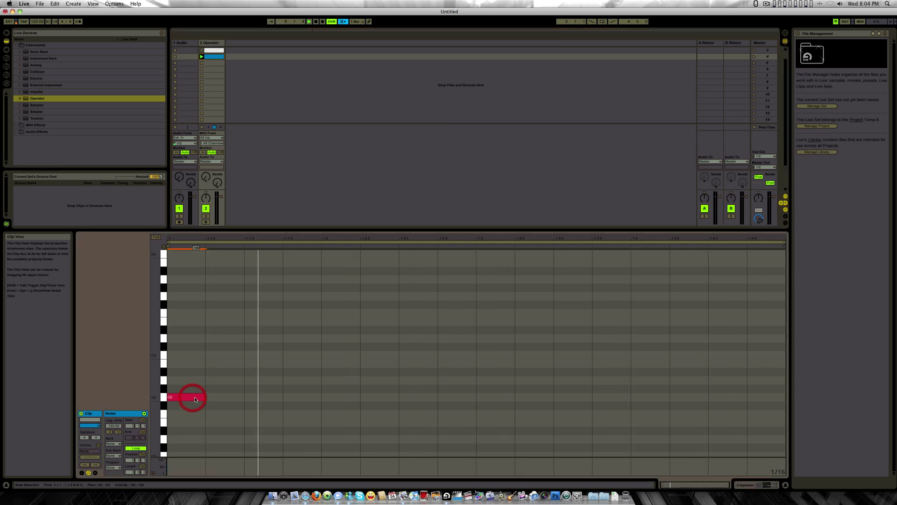
double_click(341, 398)
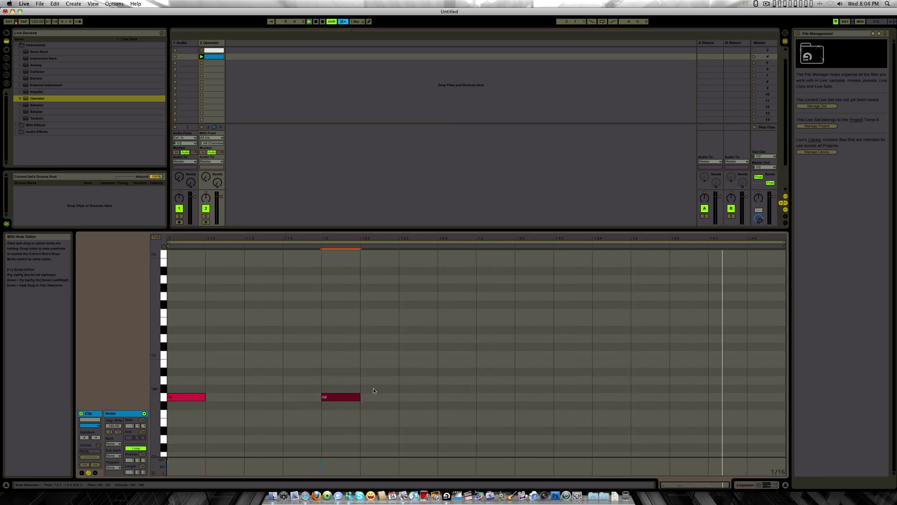
drag(358, 396, 358, 363)
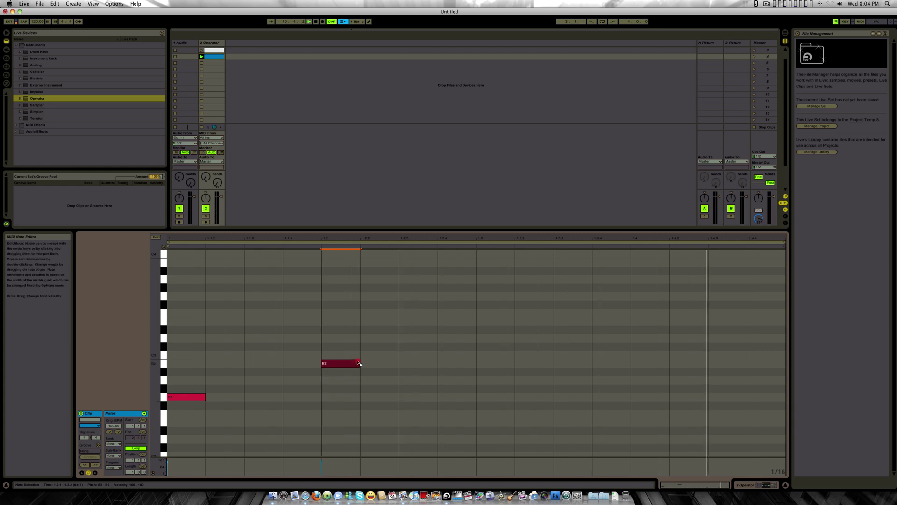
double_click(495, 322)
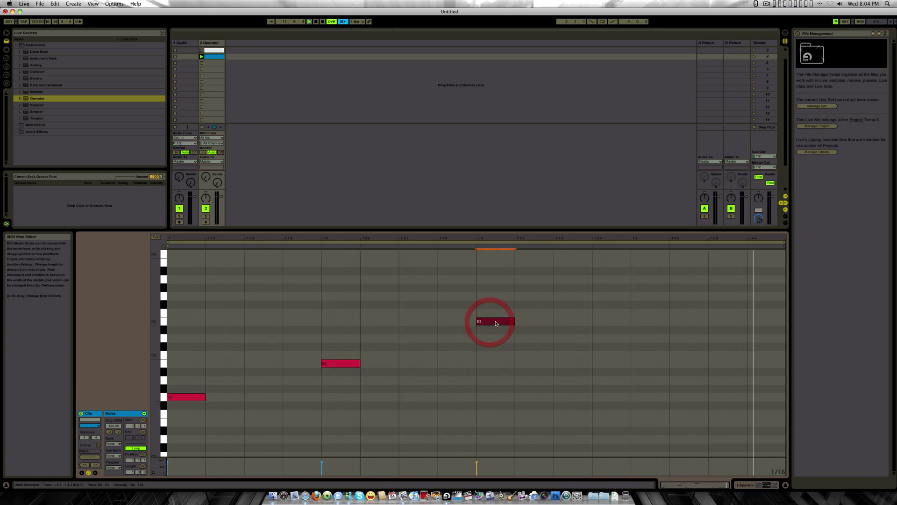
double_click(651, 396)
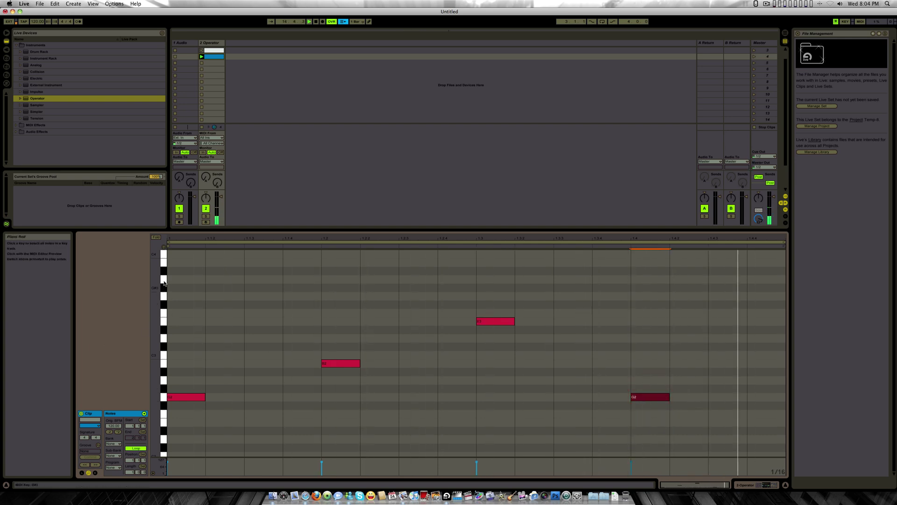
- Reverse the order of all four notes in the clip with the note stretch markers, and stop playback
click(165, 410)
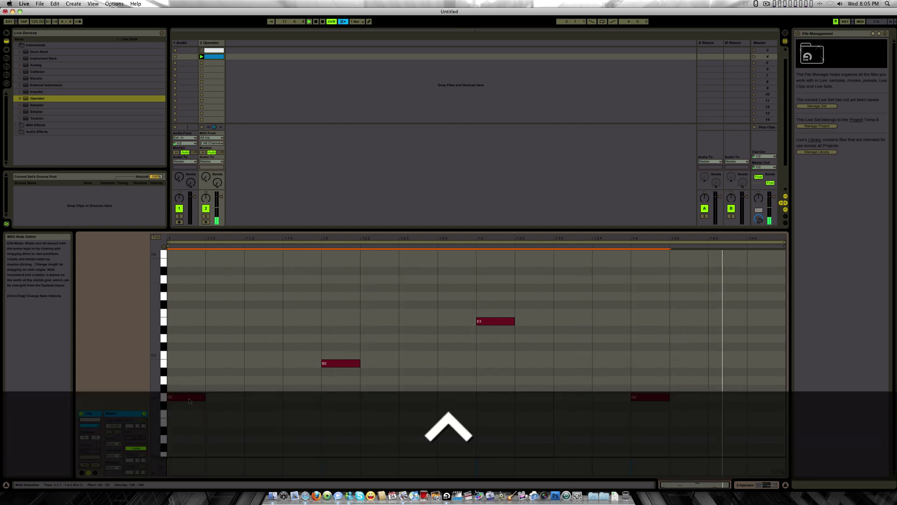
right_click(190, 400)
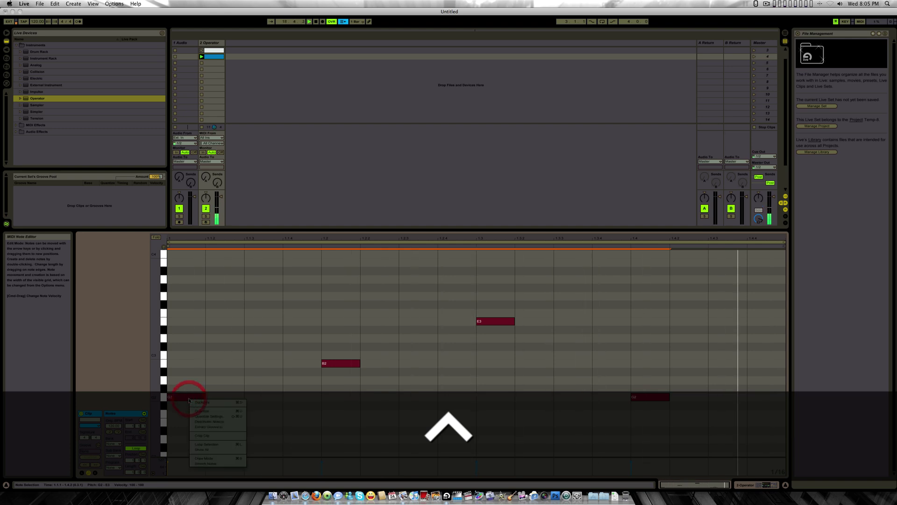
click(204, 465)
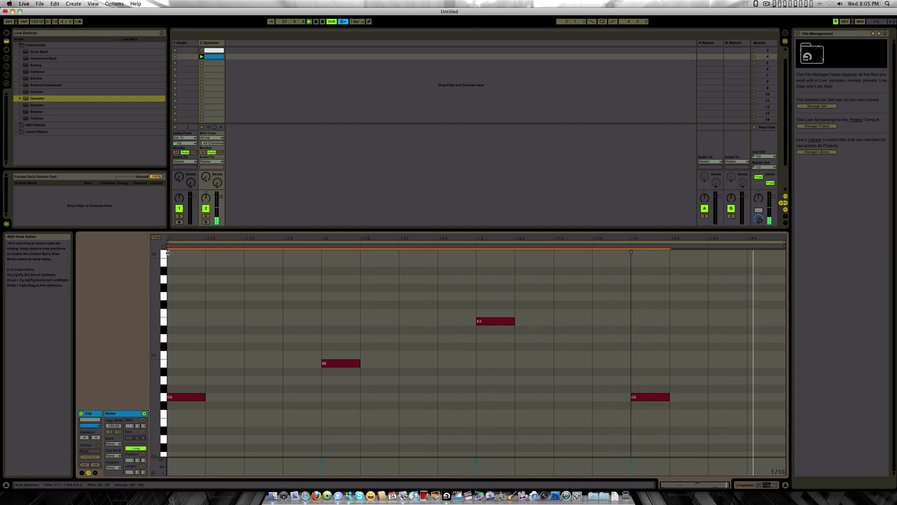
mouse_move(169, 253)
mouse_down()
mouse_move(600, 273)
mouse_move(607, 251)
mouse_move(212, 253)
mouse_up()
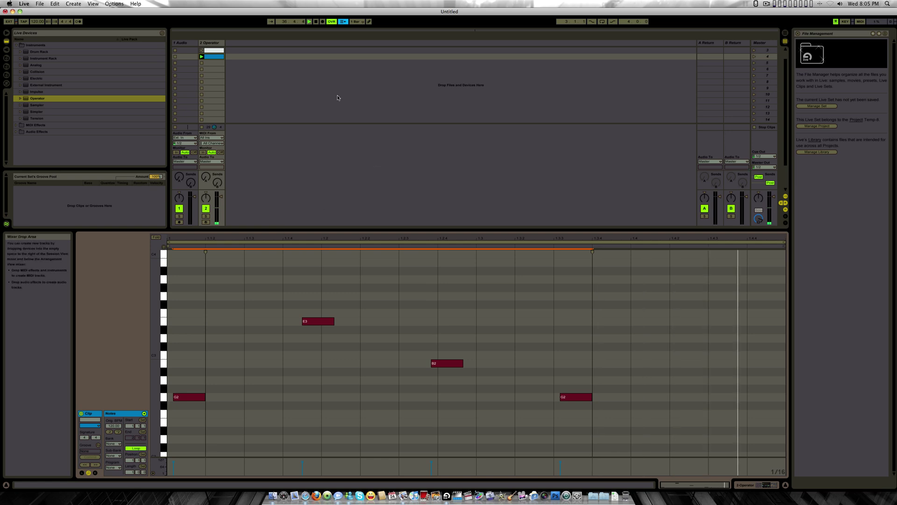
click(316, 22)
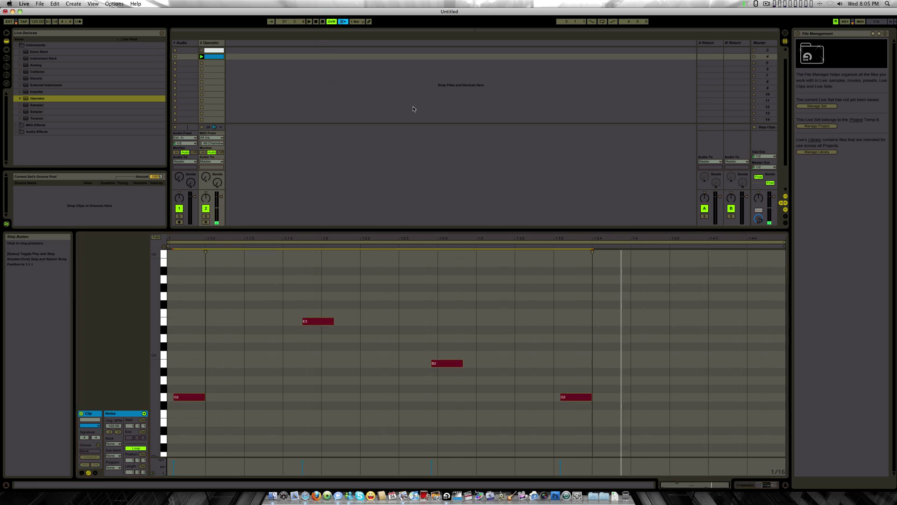
- Show the Operator device, play the slot 4 clip, and adjust the pitch envelope amount and filter frequency
click(749, 486)
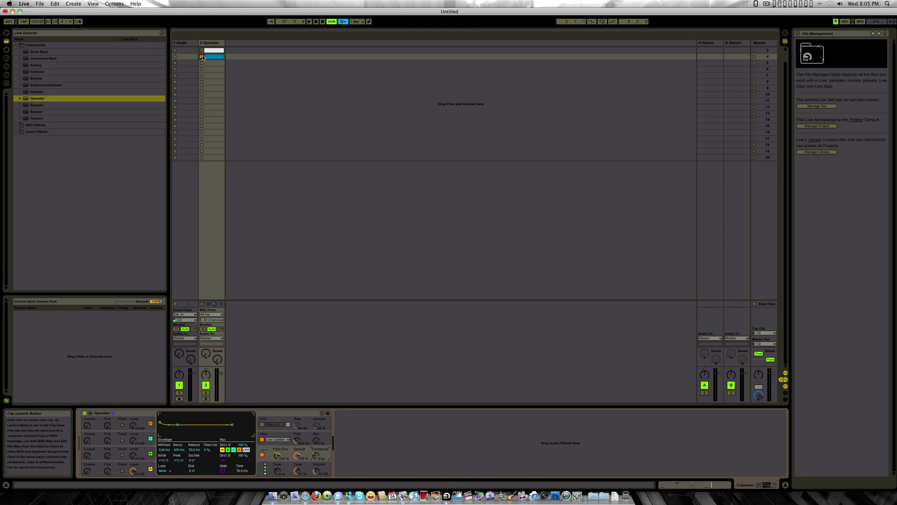
click(201, 57)
scroll(201, 56, up, 2)
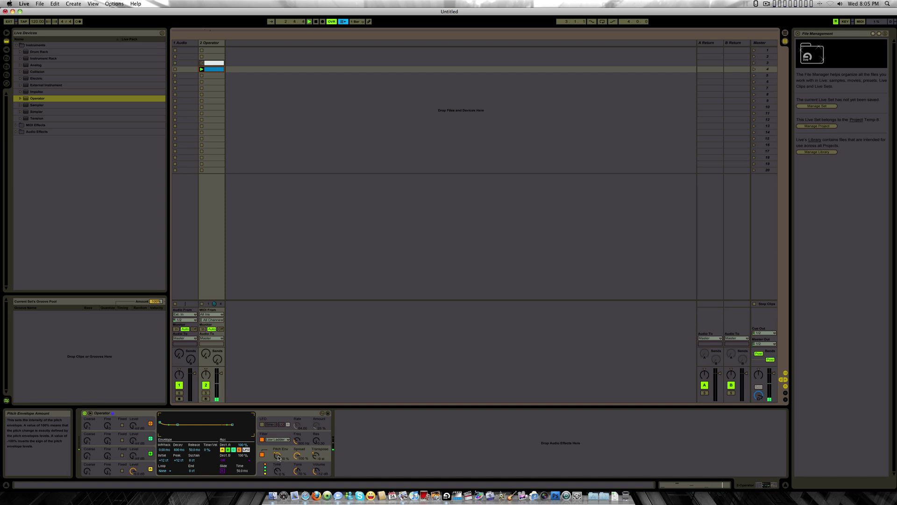
drag(277, 455, 278, 433)
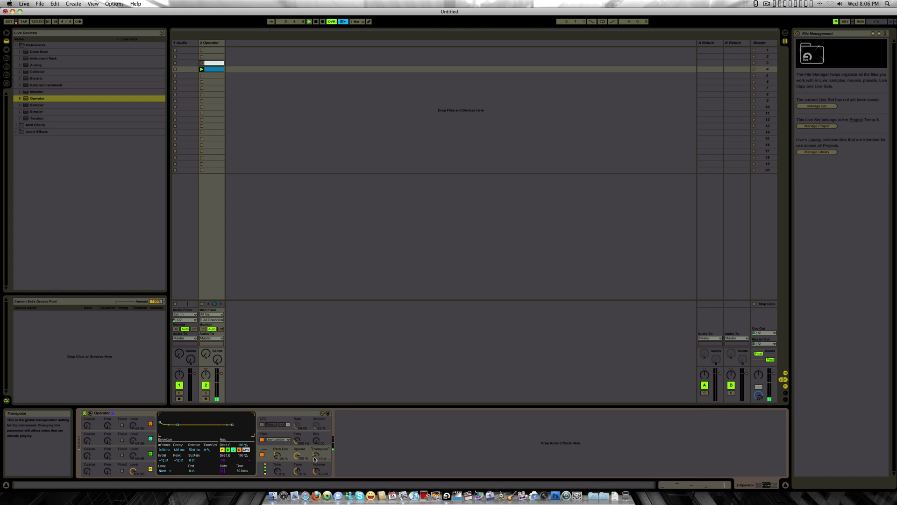
drag(297, 441, 297, 454)
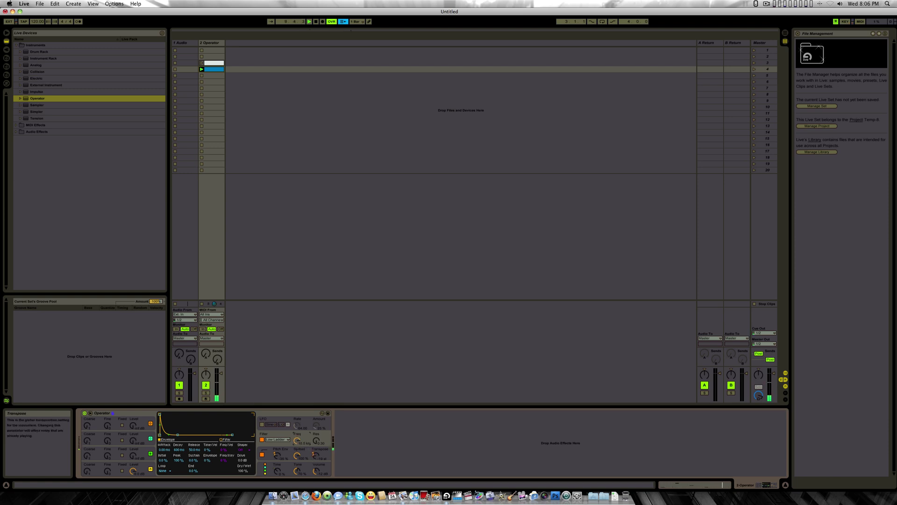
click(312, 448)
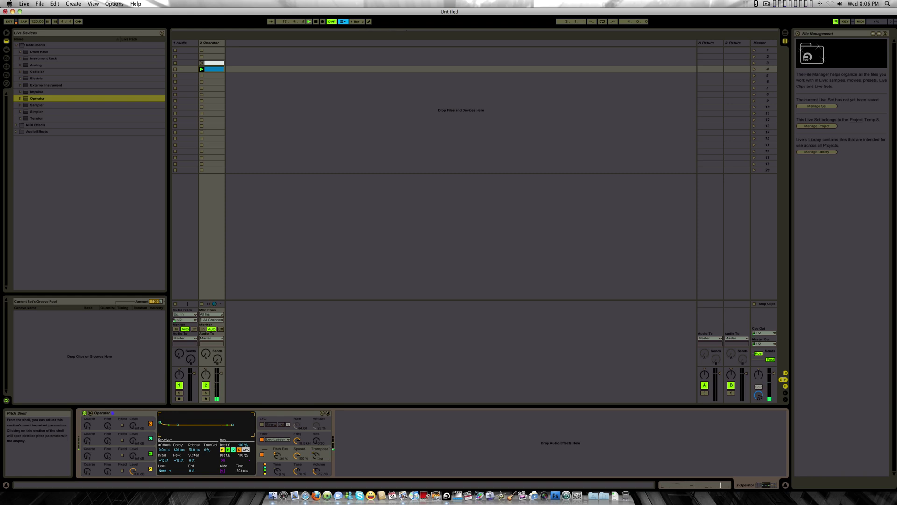
- Lengthen the loop of the slot 4 clip and place a copy of its four notes after the originals
double_click(213, 68)
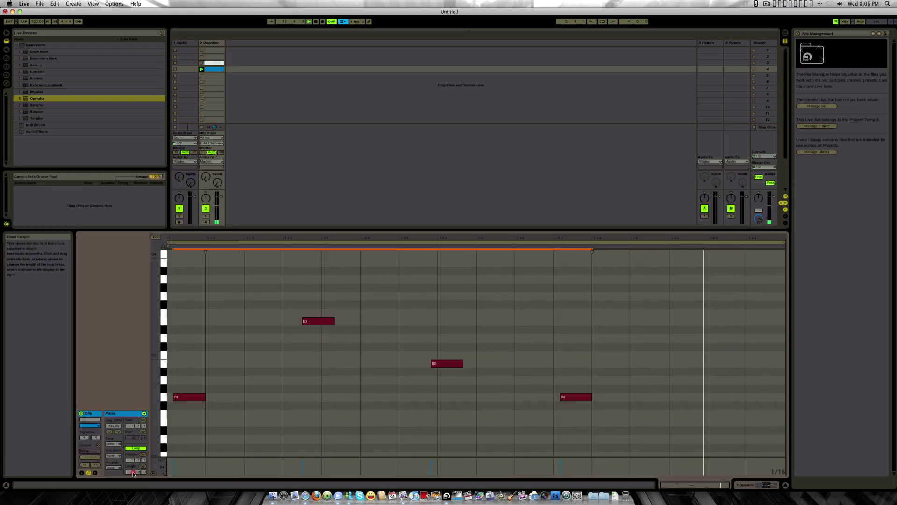
drag(129, 472, 130, 459)
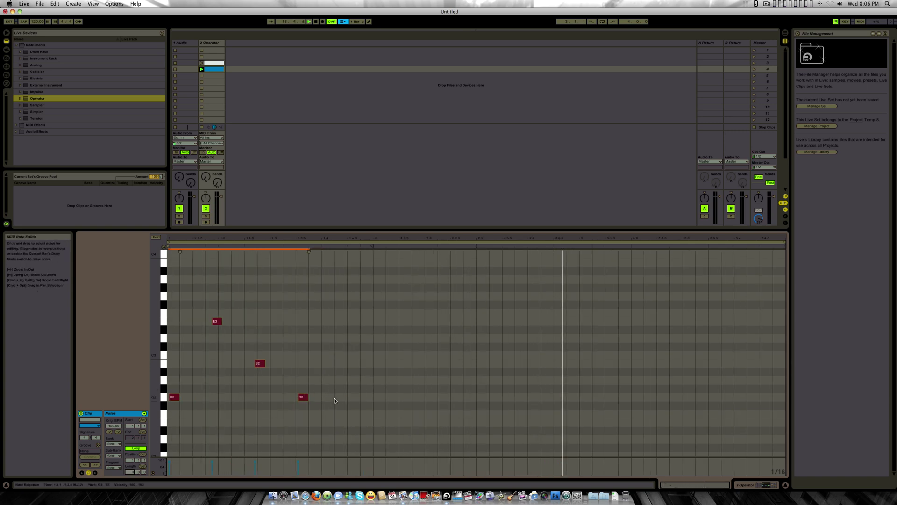
drag(164, 313, 185, 433)
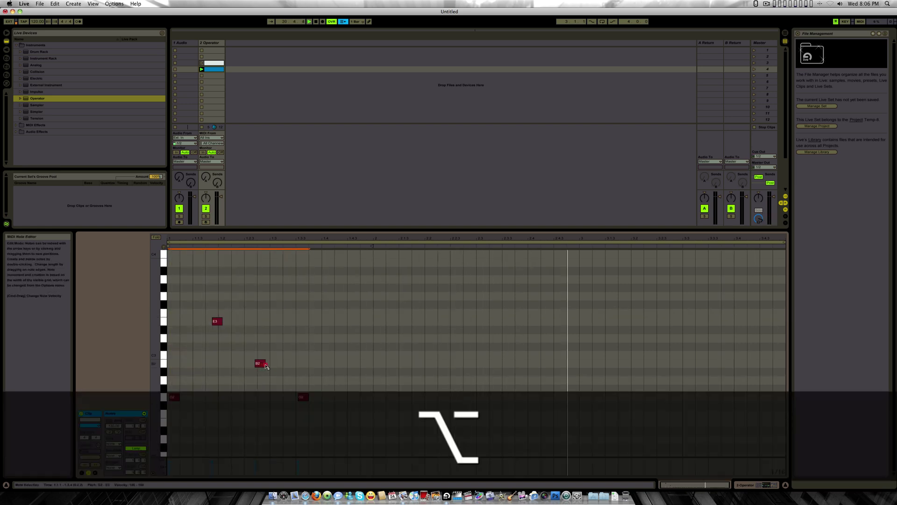
drag(261, 366, 450, 365)
mouse_move(454, 364)
mouse_down()
mouse_move(471, 364)
mouse_move(442, 363)
mouse_up()
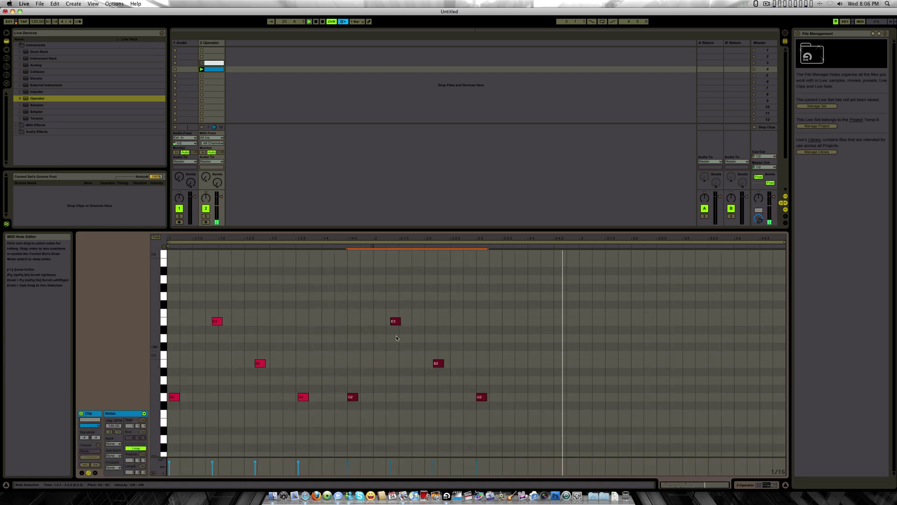
- Move the four copied notes so that they start at bar 2
drag(395, 322, 478, 422)
click(375, 314)
click(413, 385)
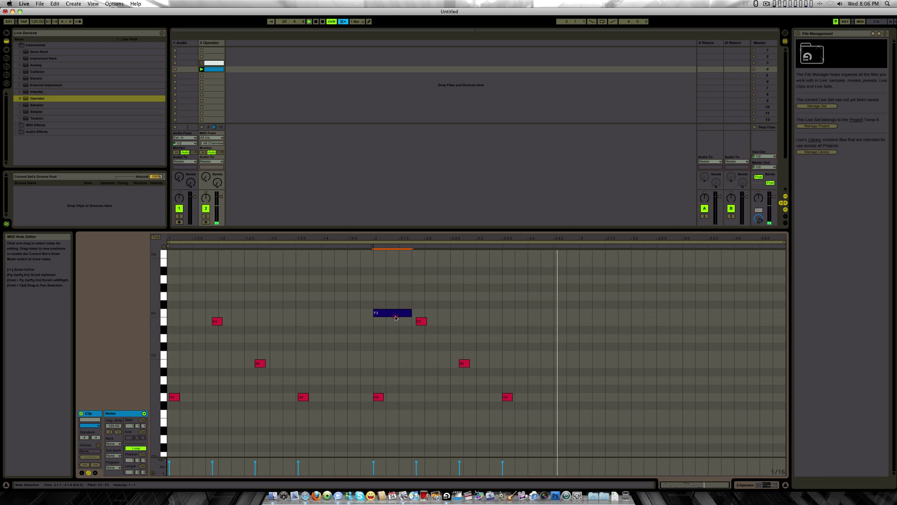
- Delete the stray F3 note above the copied notes and try to show stretch markers for the four bar 2 notes
click(395, 318)
mouse_move(372, 302)
mouse_down()
mouse_move(470, 422)
mouse_move(508, 443)
mouse_up()
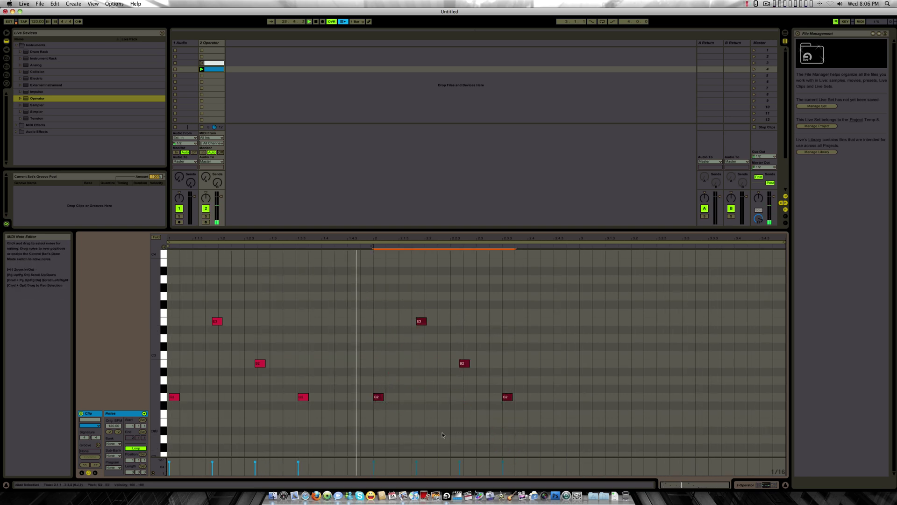
key(ctrl)
ctrl+click(382, 400)
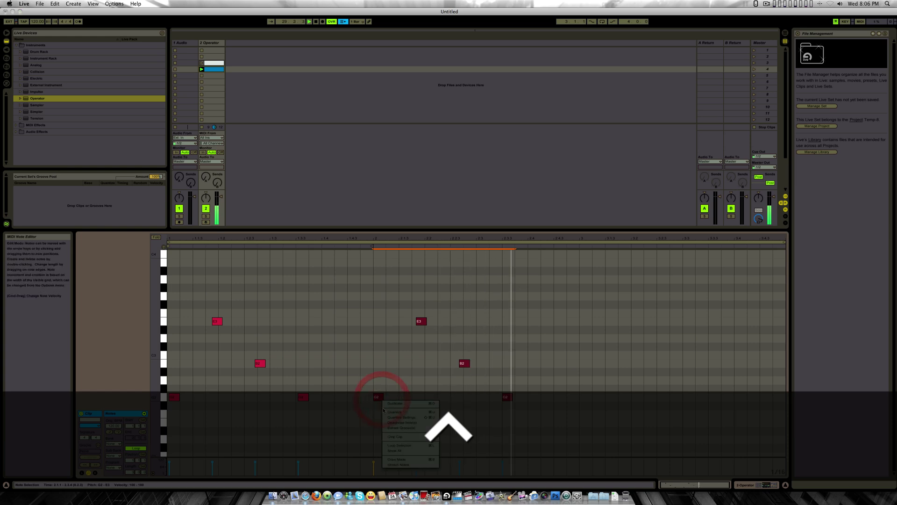
click(394, 463)
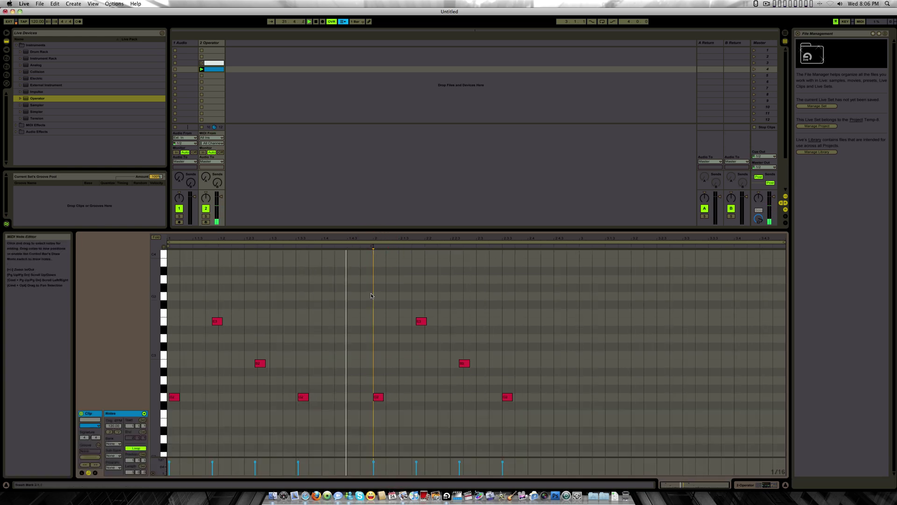
- Reverse and shorten the four bar 2 notes with their stretch markers, and move them just past the start of bar 2
drag(371, 292, 517, 467)
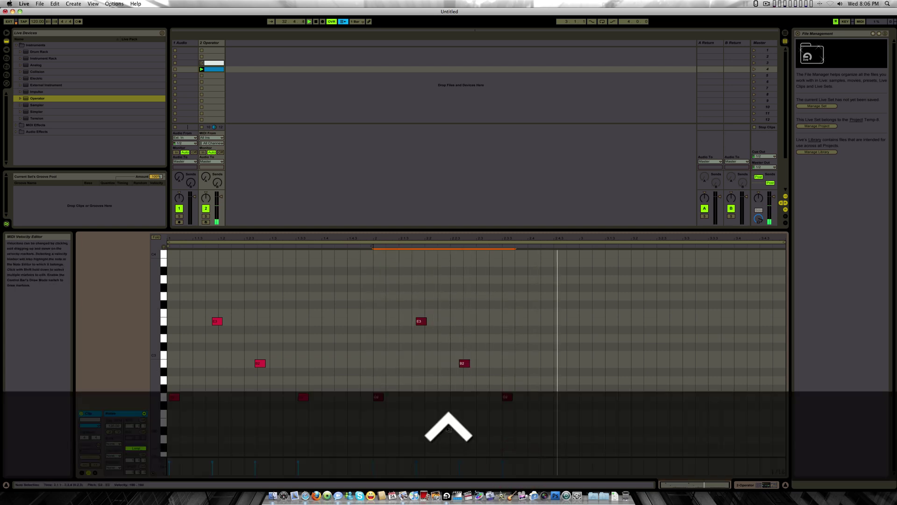
ctrl+click(381, 401)
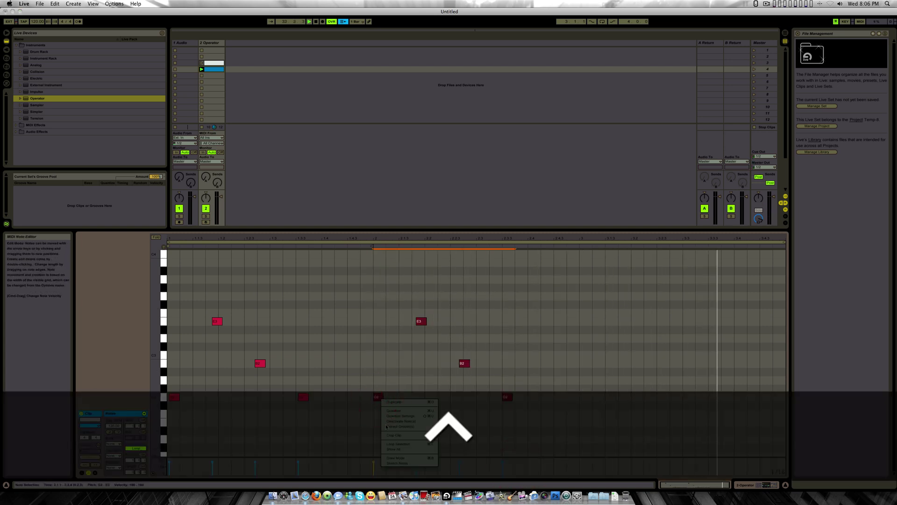
click(394, 463)
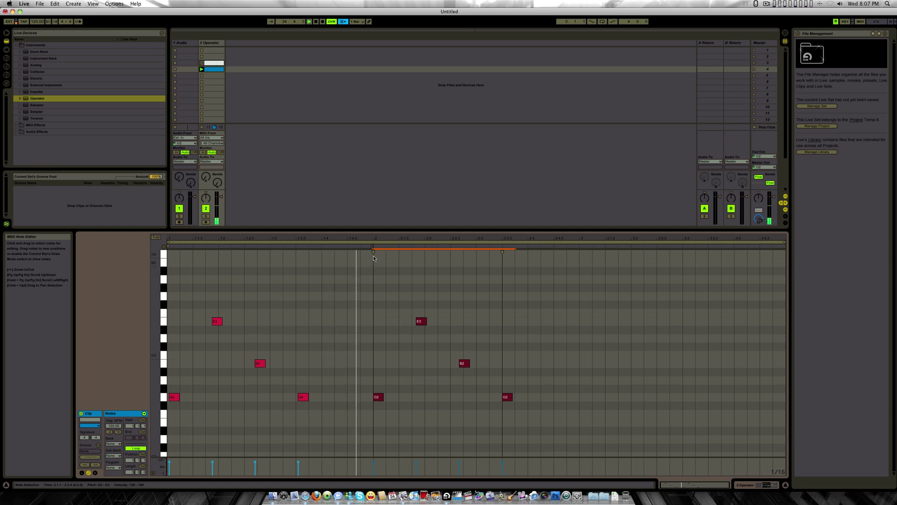
mouse_move(373, 253)
mouse_down()
mouse_move(500, 255)
mouse_move(371, 254)
mouse_up()
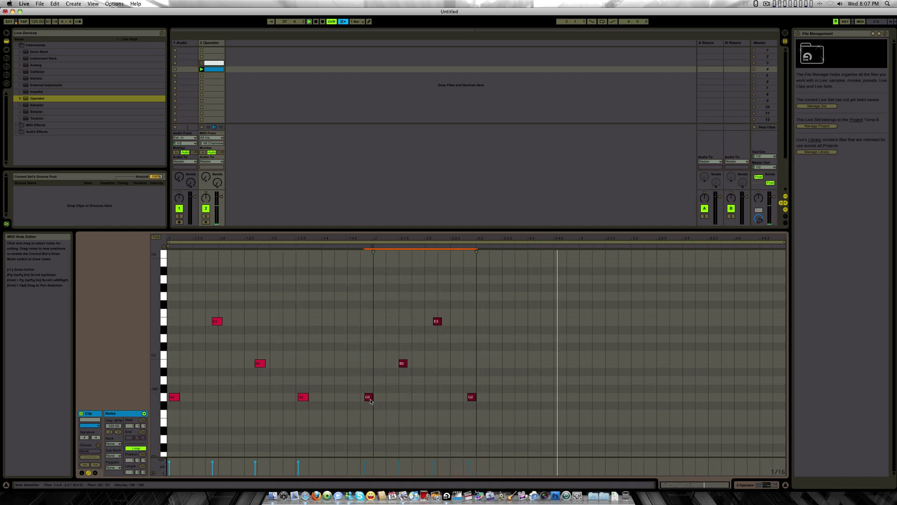
drag(370, 398, 378, 399)
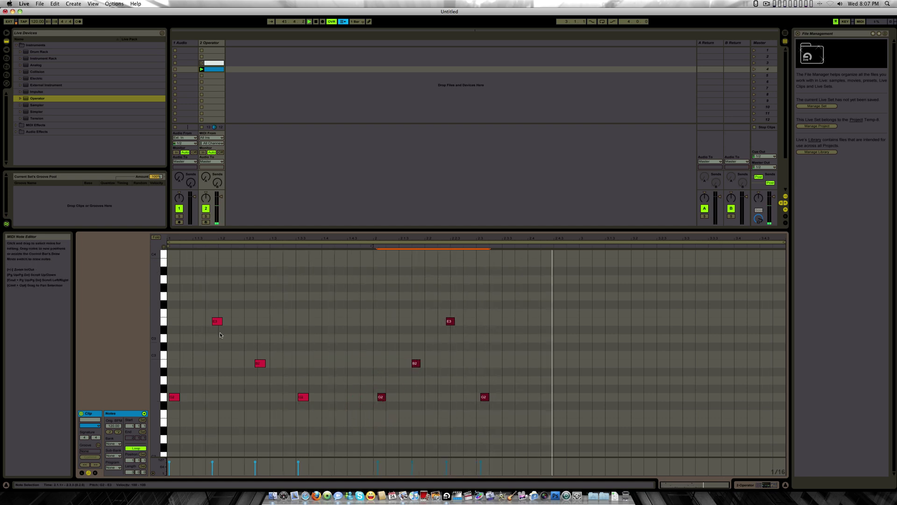
- Quantize all eight notes in the clip and copy the whole pattern into bars 3 and 4
drag(164, 296, 177, 428)
click(55, 4)
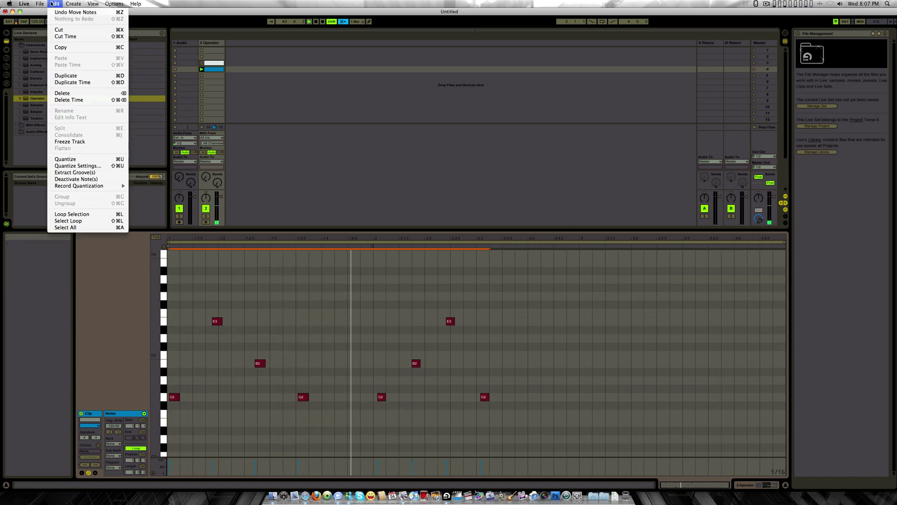
click(66, 159)
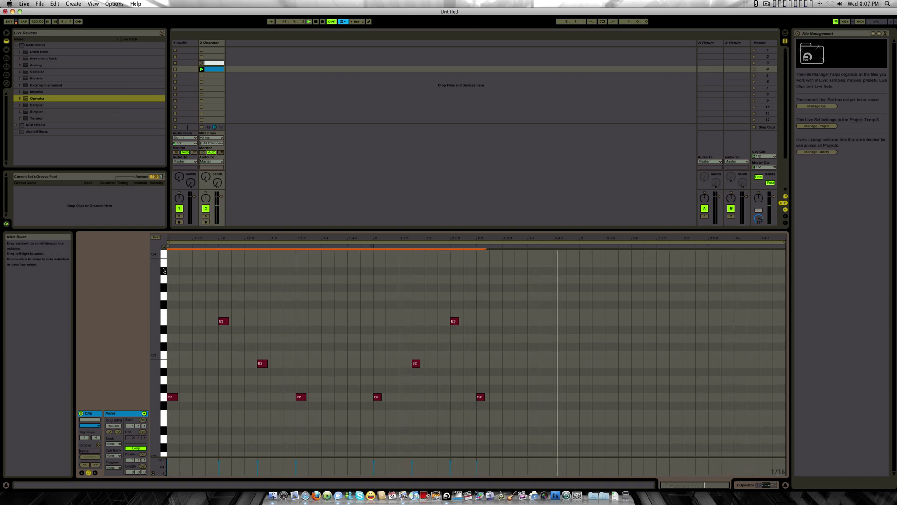
drag(172, 293, 171, 420)
key(Up)
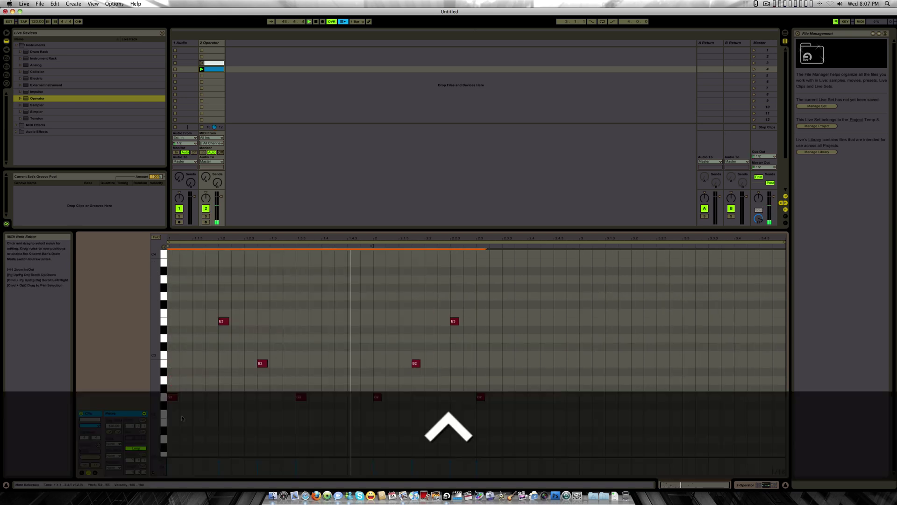
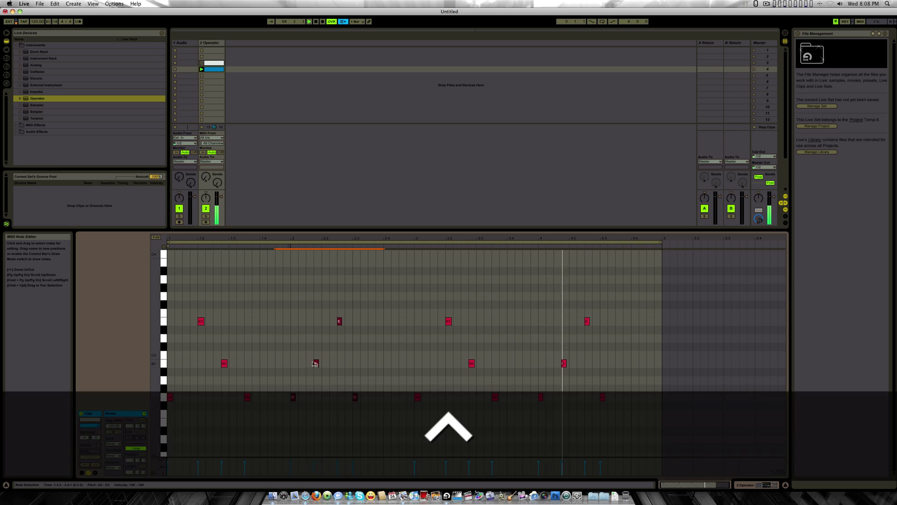
- Place a copy of the four bar 2 notes at the end of bar 4
ctrl+click(316, 363)
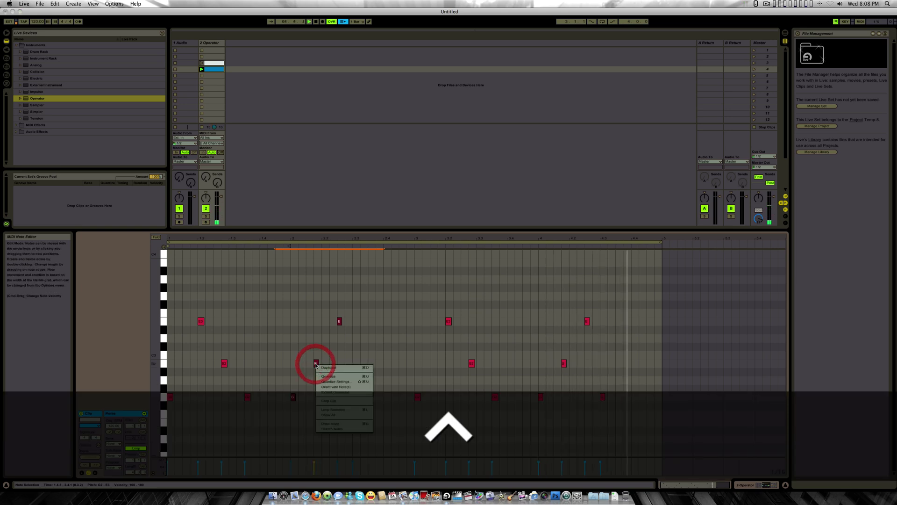
click(335, 424)
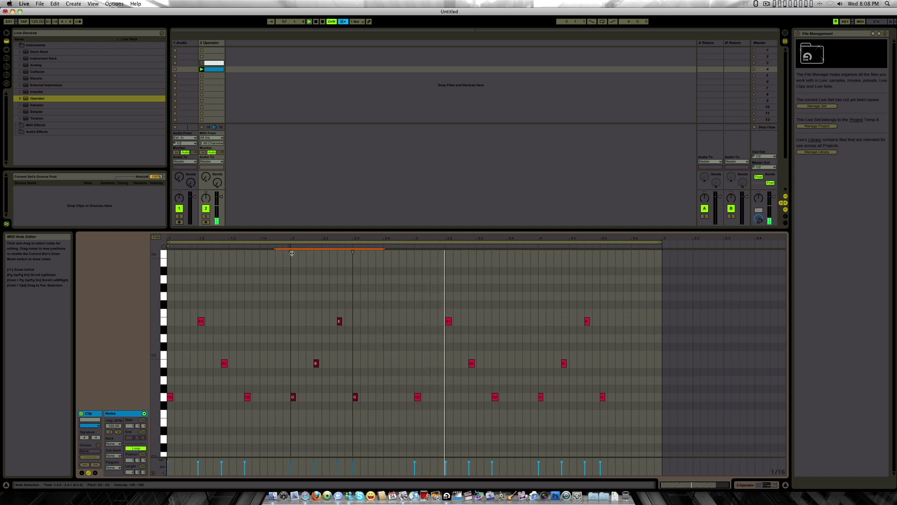
key(ctrl)
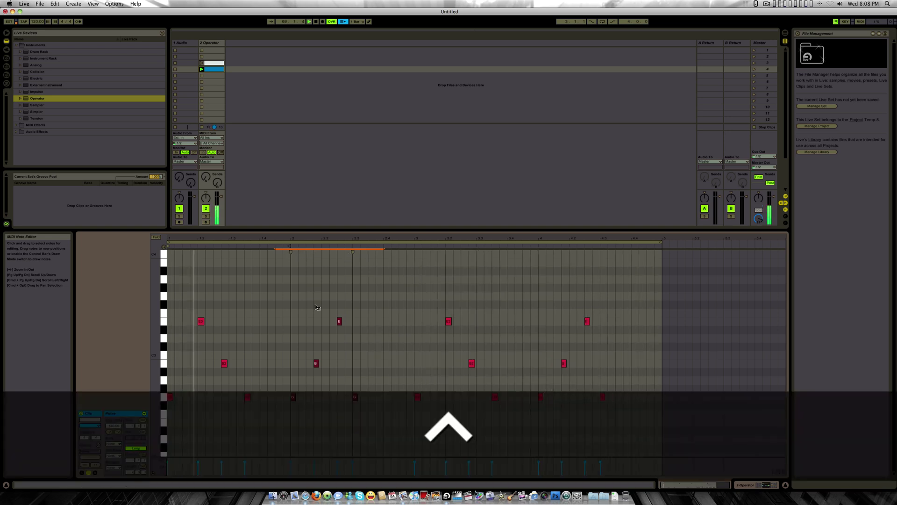
key(alt)
click(316, 364)
drag(316, 365, 617, 362)
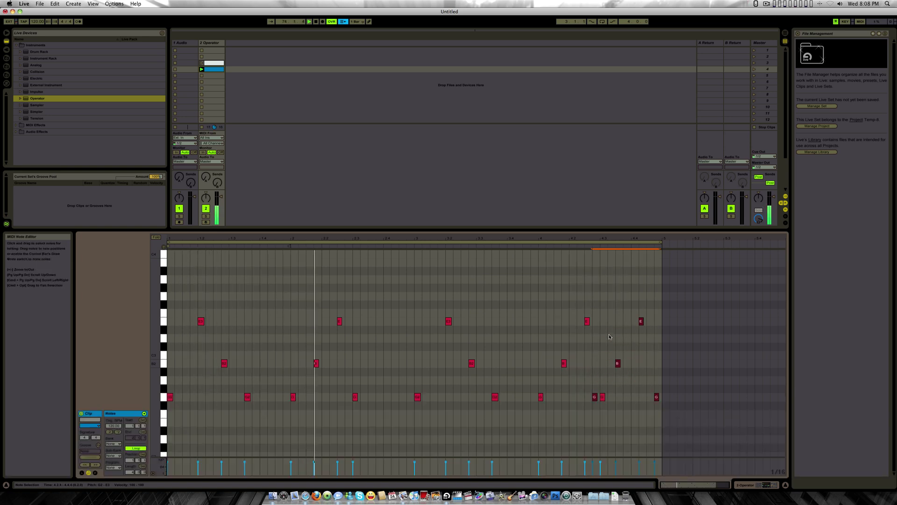
- Compress the four copied notes towards the end of bar 4 with their first stretch marker
ctrl+click(595, 398)
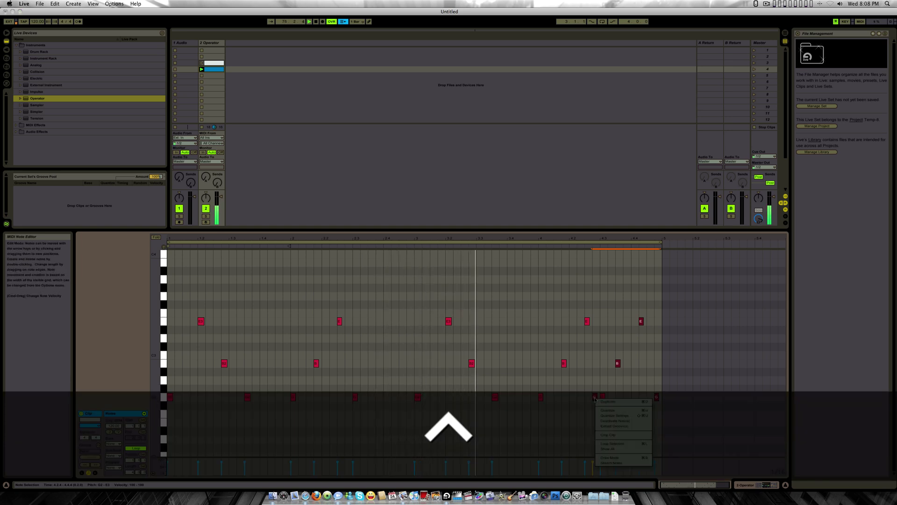
click(602, 463)
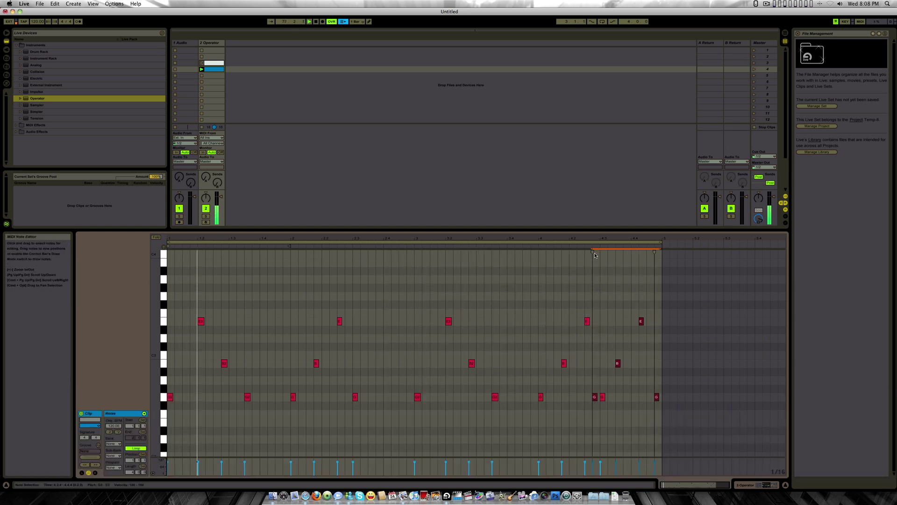
mouse_move(595, 255)
mouse_down()
mouse_move(627, 252)
mouse_move(620, 253)
mouse_up()
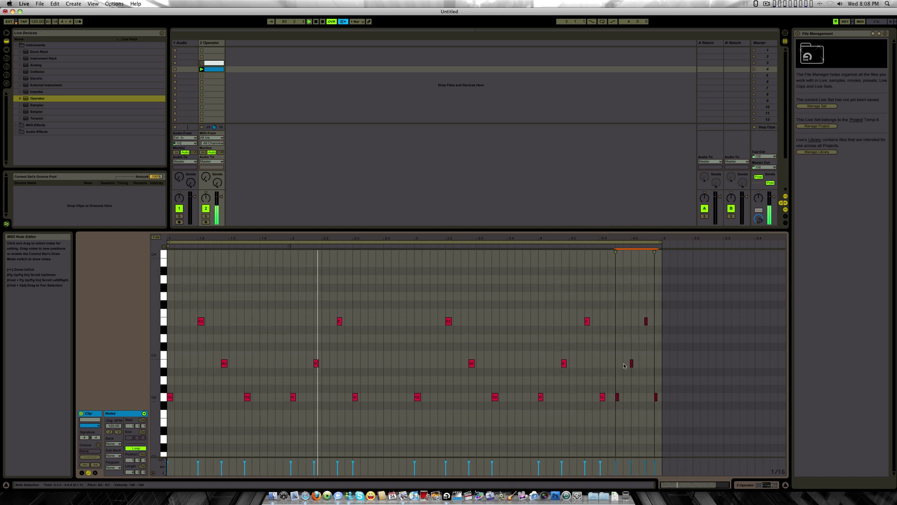
- Lengthen the first two notes, G2 and B2, of the compressed group at the end of bar 4
click(634, 374)
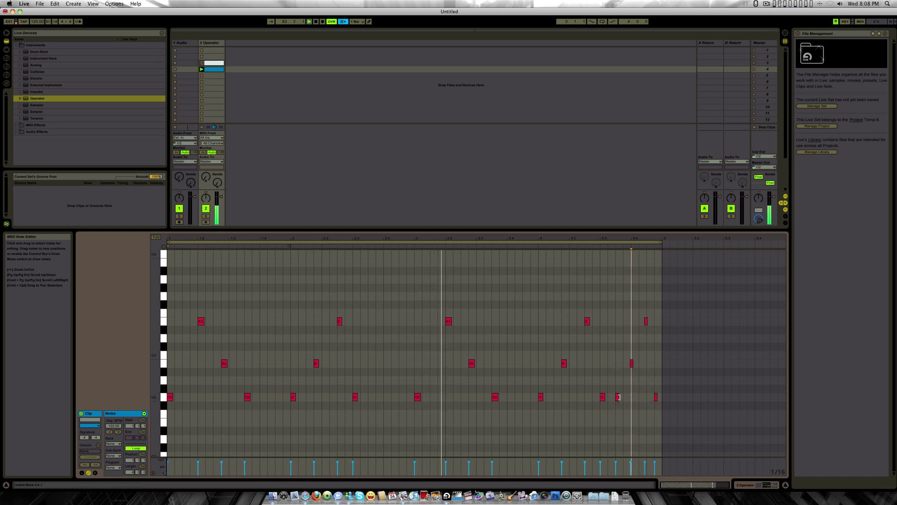
super+click(619, 396)
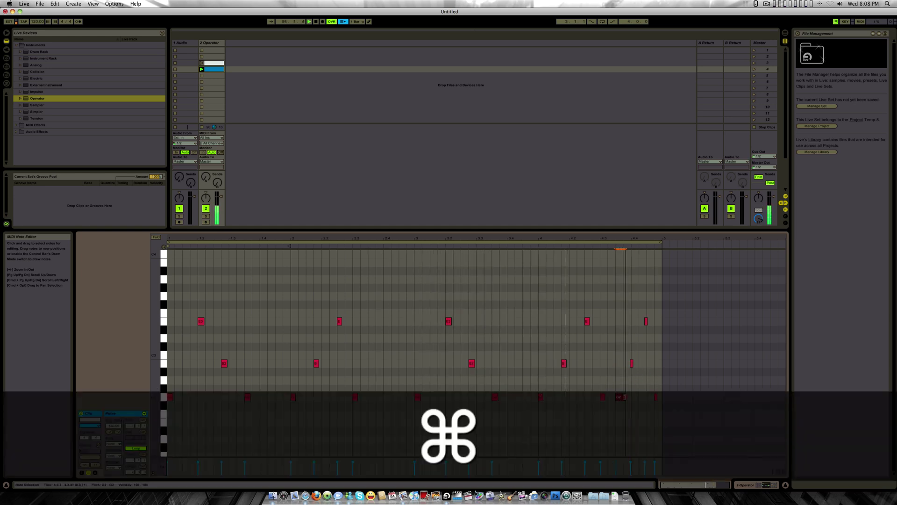
super+click(624, 397)
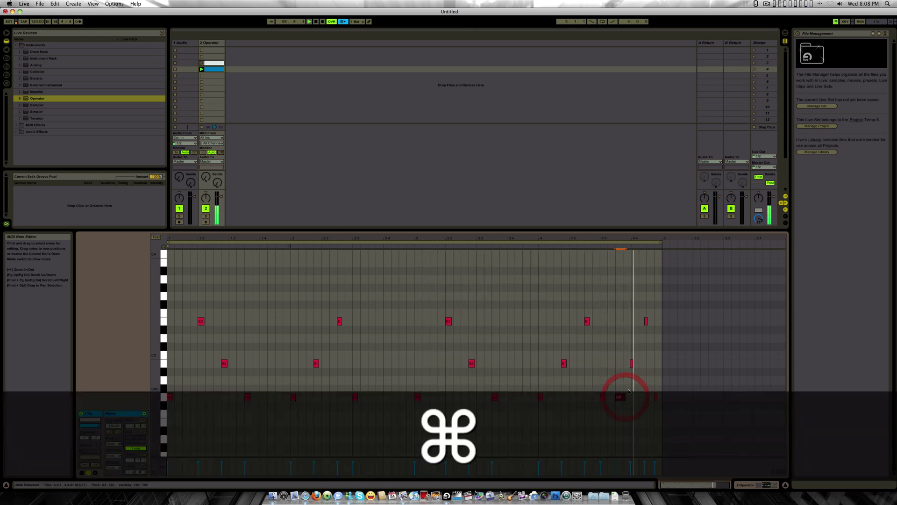
super+click(633, 363)
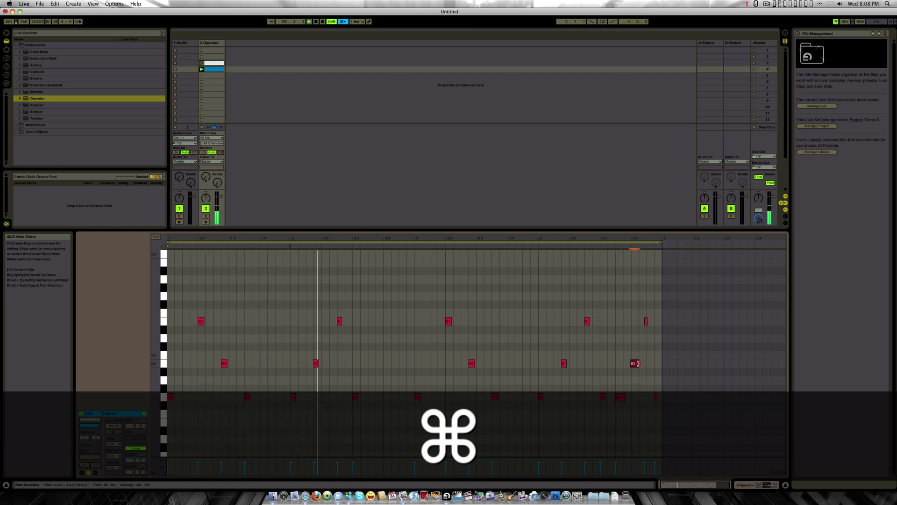
click(635, 364)
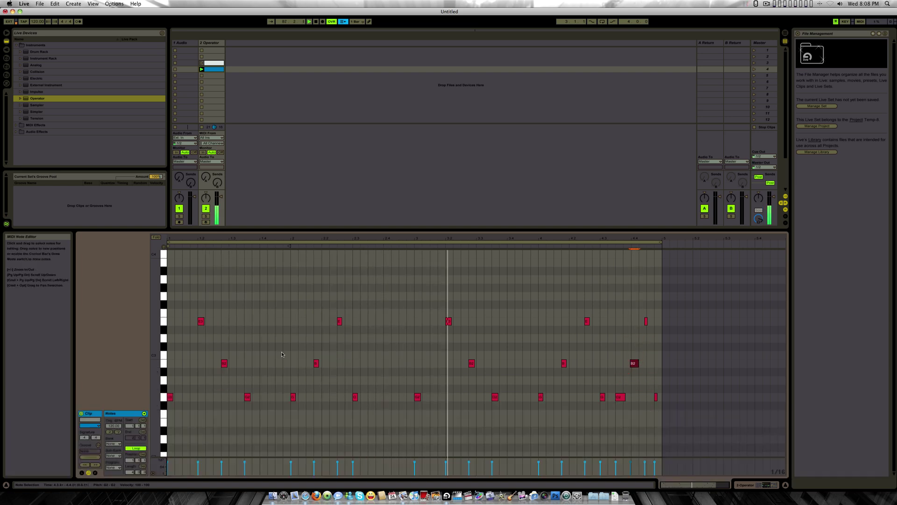
- Adjust the Operator device's pitch envelope and transpose settings, and return to the notes of the slot 4 clip
click(753, 483)
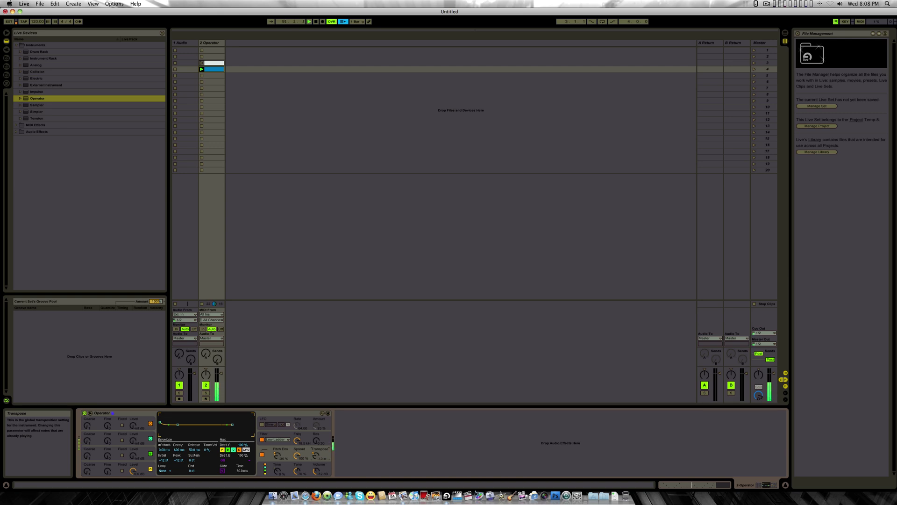
click(94, 474)
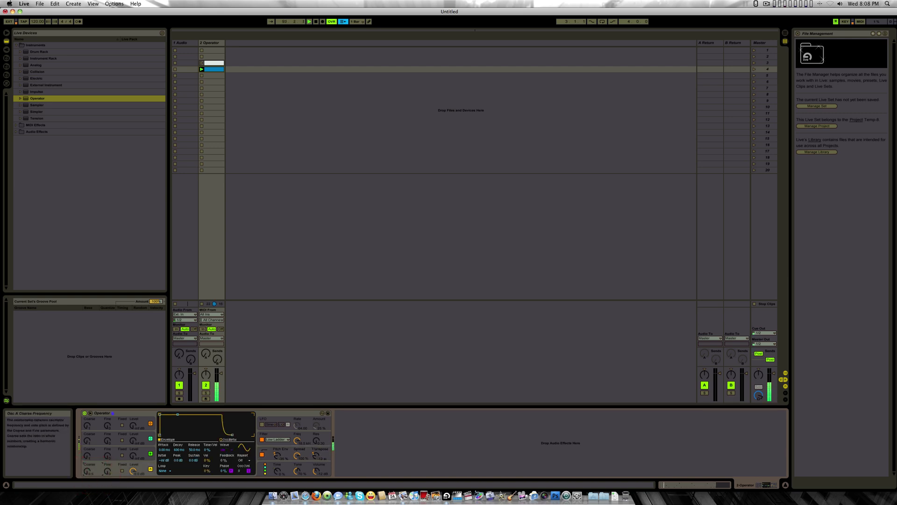
click(278, 455)
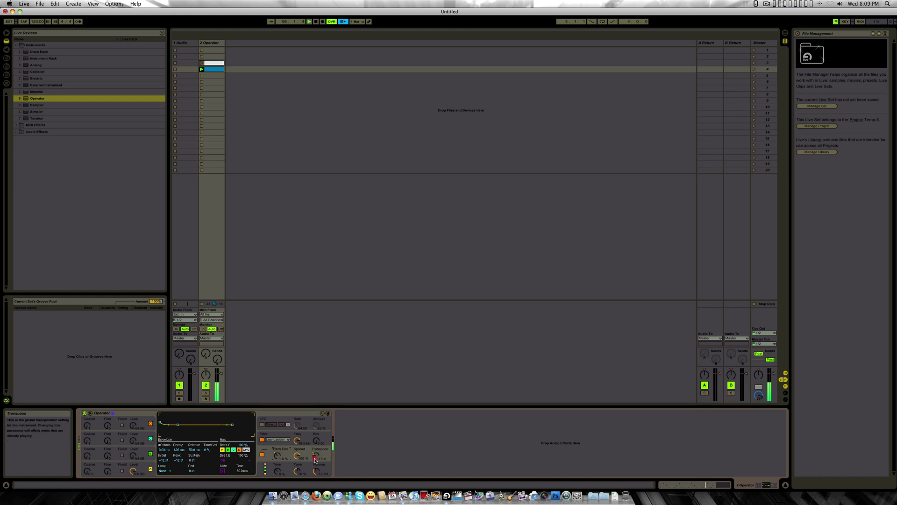
click(210, 70)
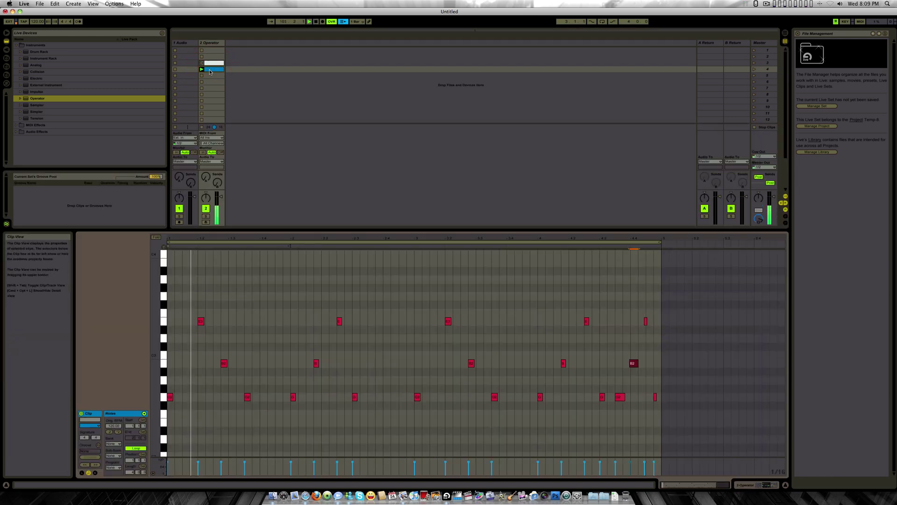